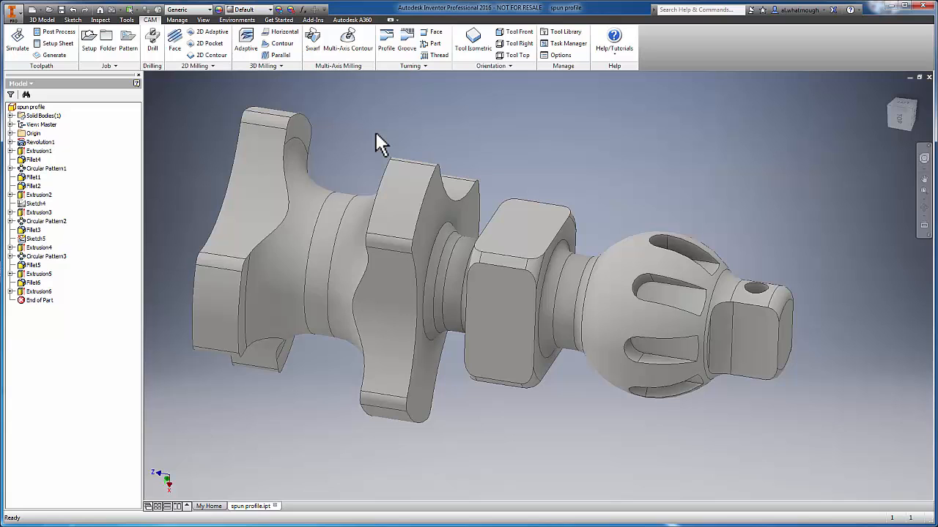
# Step: Create Setup1 as a turning operation with the part's shaft selected as the Z axis
pyautogui.click(89, 43)
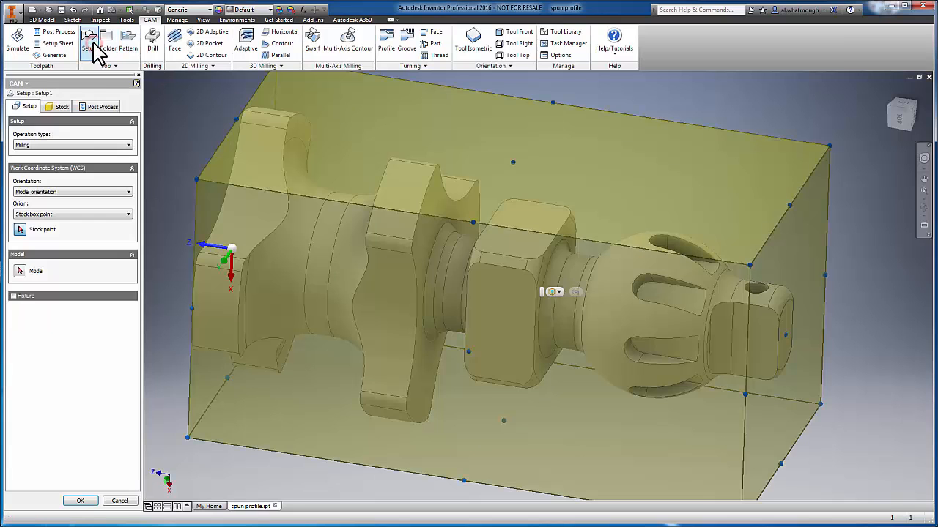
pyautogui.click(73, 145)
pyautogui.click(73, 162)
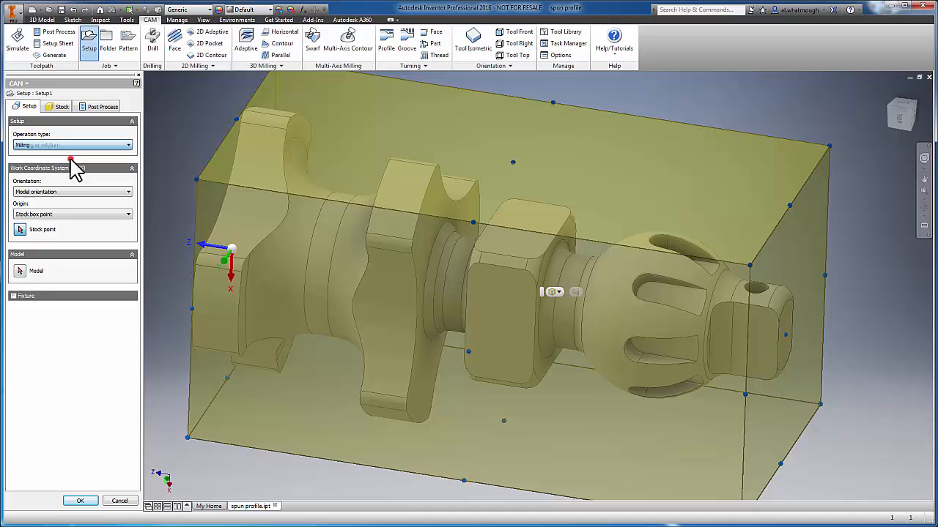
pyautogui.click(200, 243)
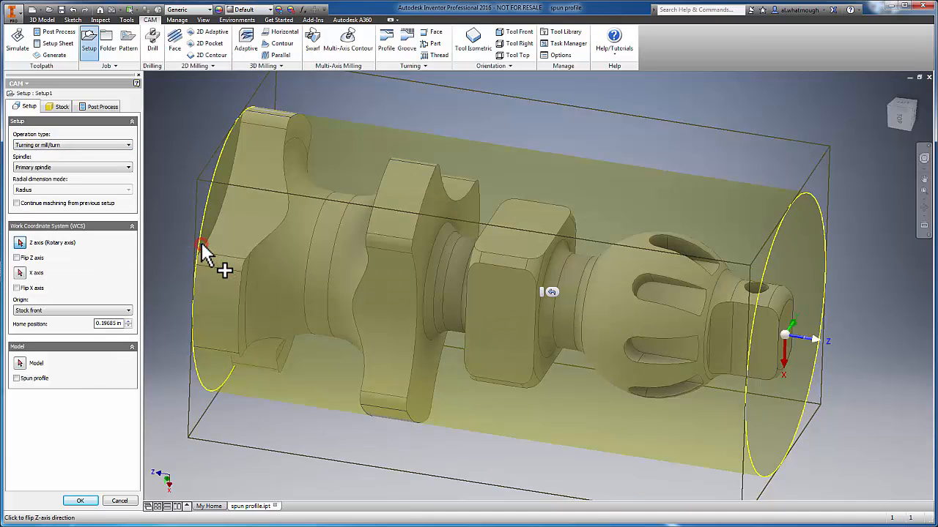
pyautogui.rightClick(180, 142)
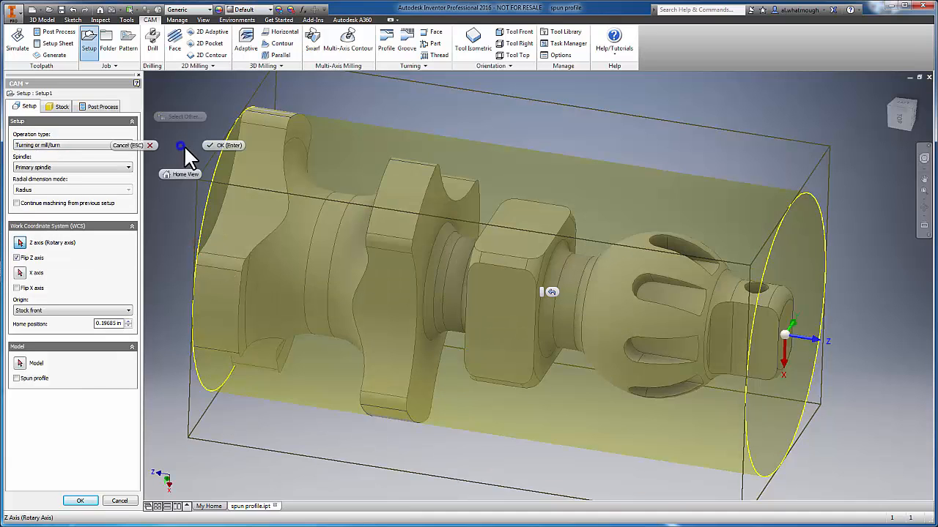
pyautogui.click(211, 145)
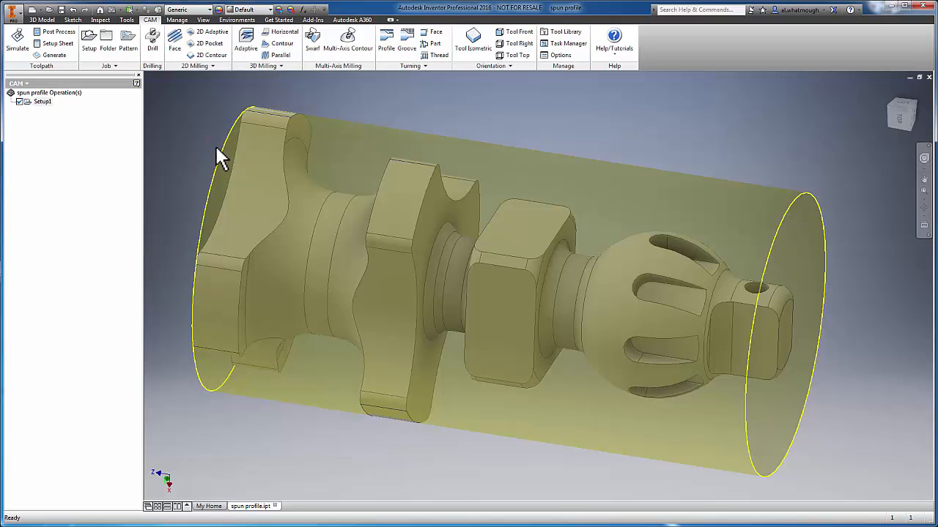
# Step: Add Profile1 under Setup1 using tool #2 VNMT09T302 and generate its toolpath
pyautogui.click(386, 44)
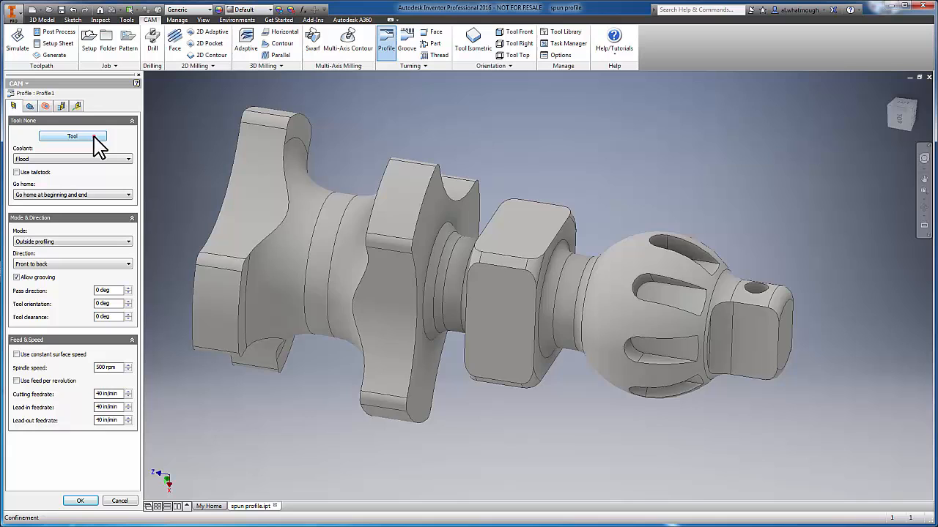
pyautogui.click(72, 136)
pyautogui.click(483, 135)
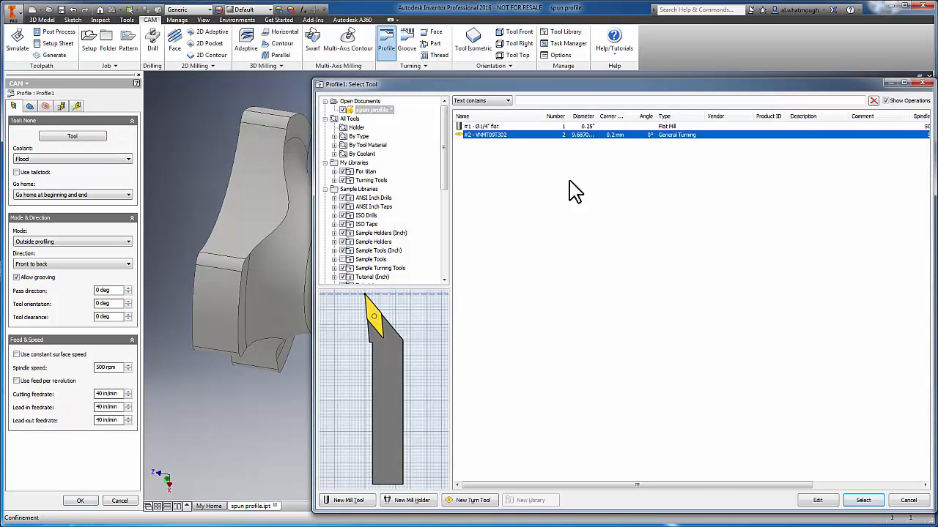
pyautogui.click(863, 500)
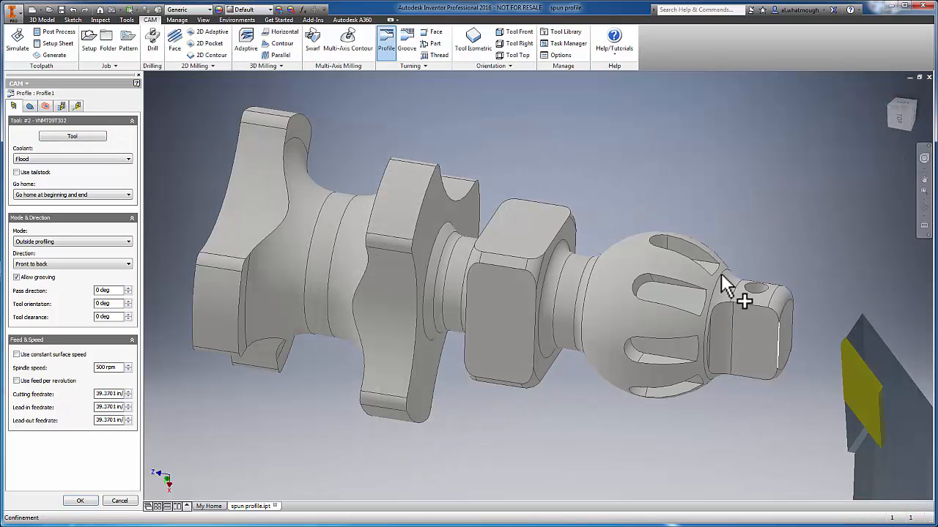
pyautogui.moveTo(630, 178); pyautogui.dragTo(658, 179, button='right')
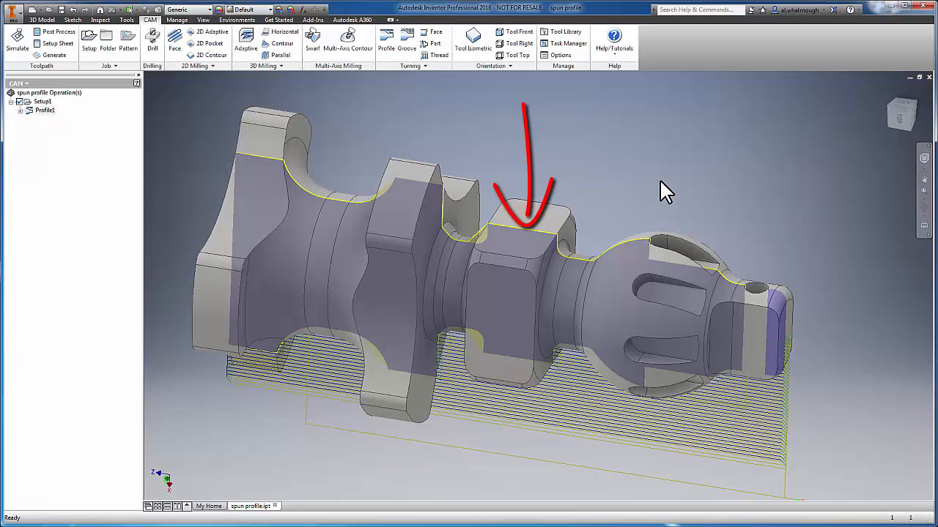
# Step: Apply a Half Section View through the part's Origin XZ Plane
pyautogui.click(203, 19)
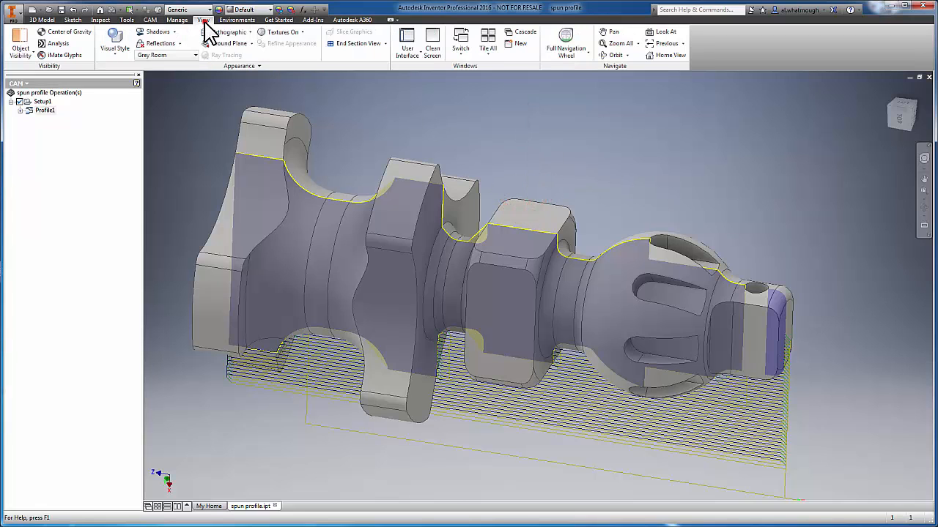
pyautogui.click(385, 44)
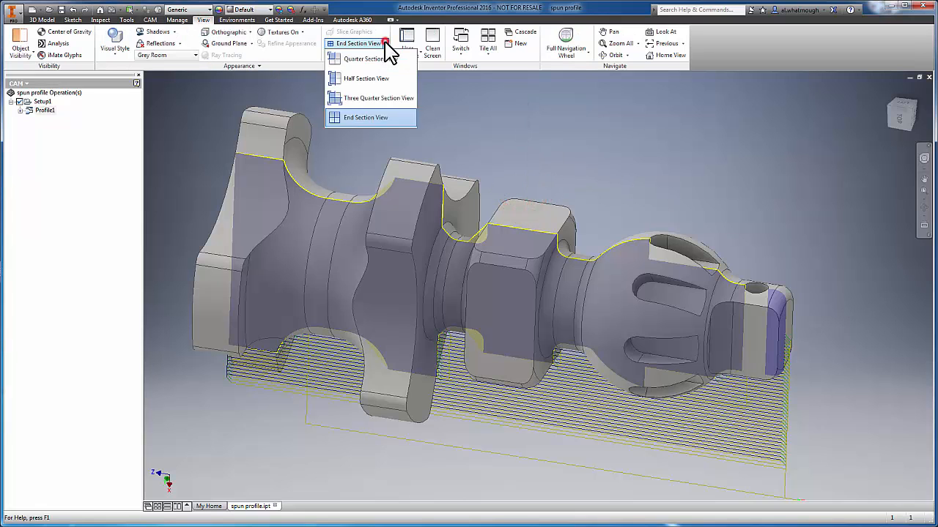
pyautogui.click(366, 78)
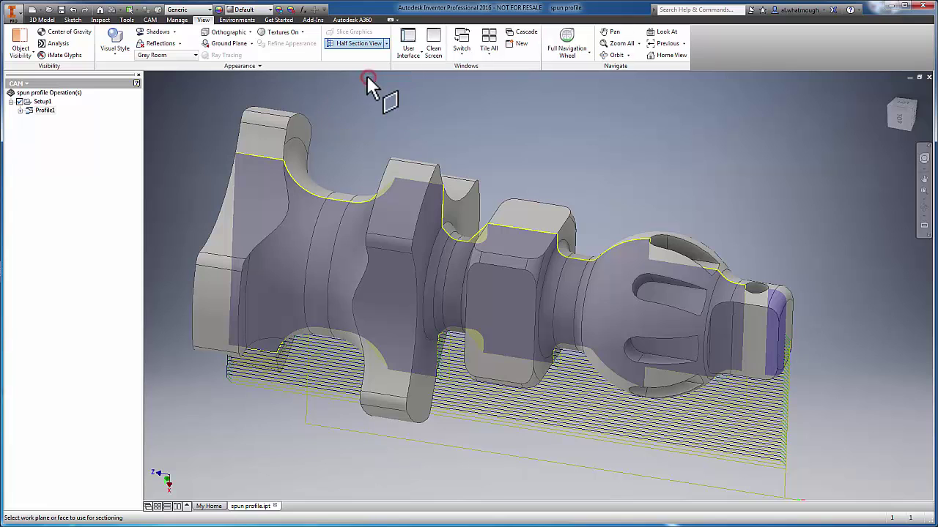
pyautogui.click(22, 83)
pyautogui.click(29, 102)
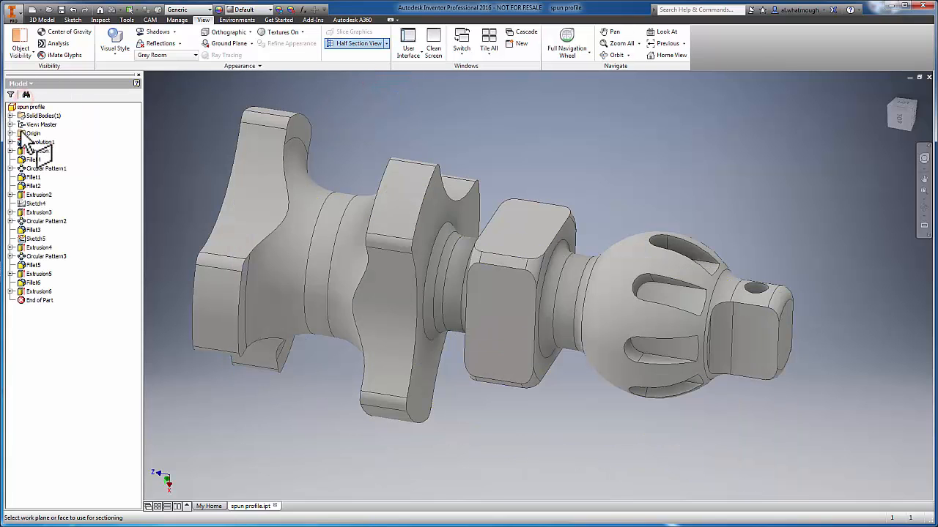
pyautogui.click(20, 134)
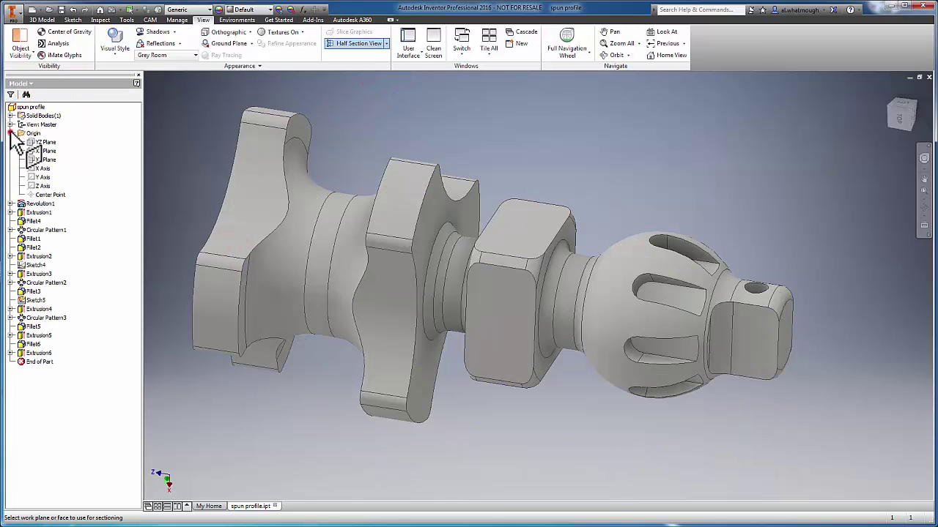
pyautogui.click(45, 150)
pyautogui.rightClick(196, 146)
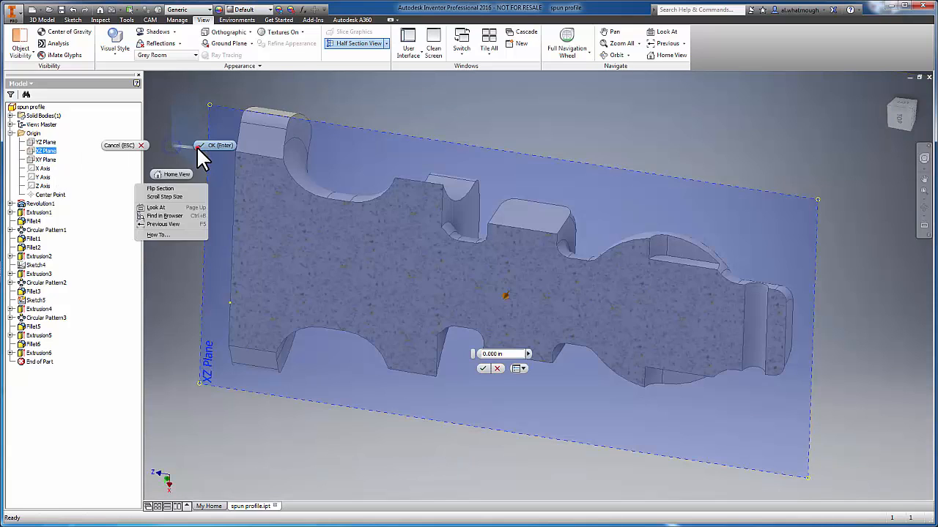
pyautogui.click(208, 146)
# Step: Return the browser from the Model tree to the CAM operations tree
pyautogui.click(30, 83)
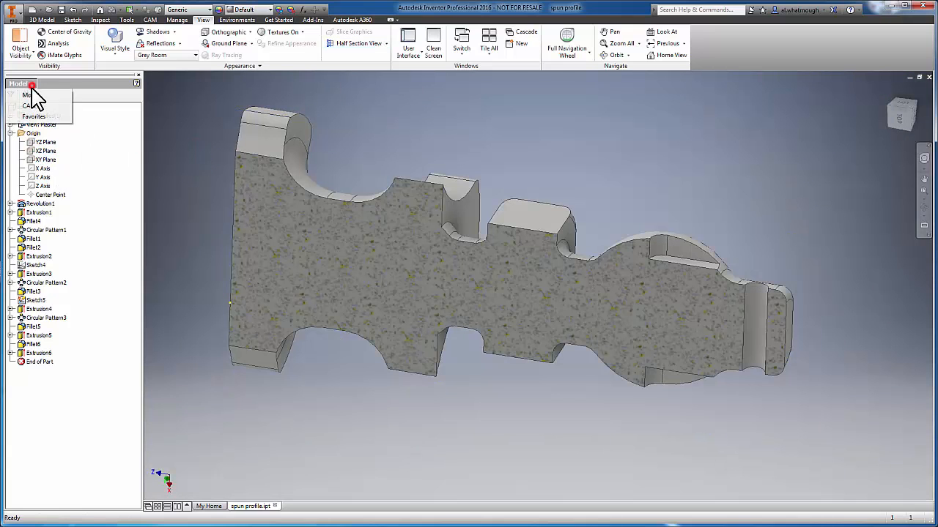
pyautogui.click(30, 106)
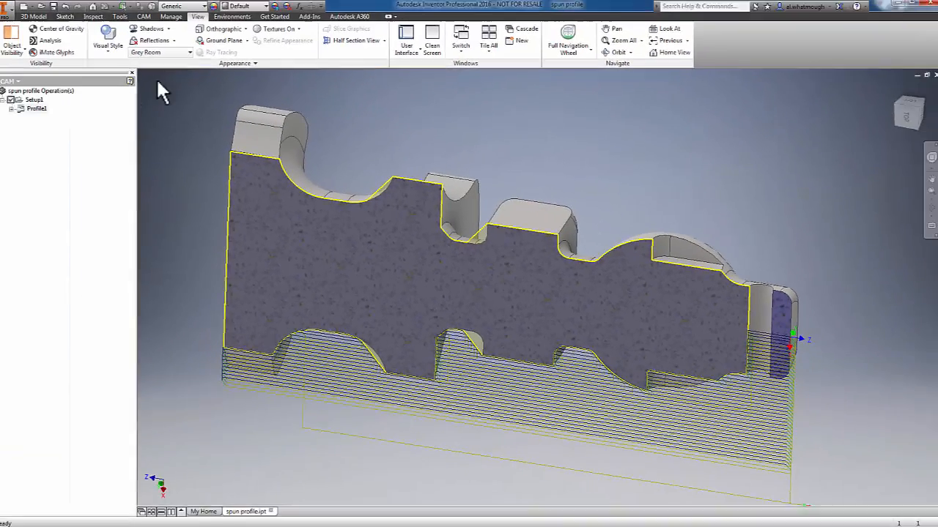
# Step: End the section view so the whole part shows again
pyautogui.click(386, 44)
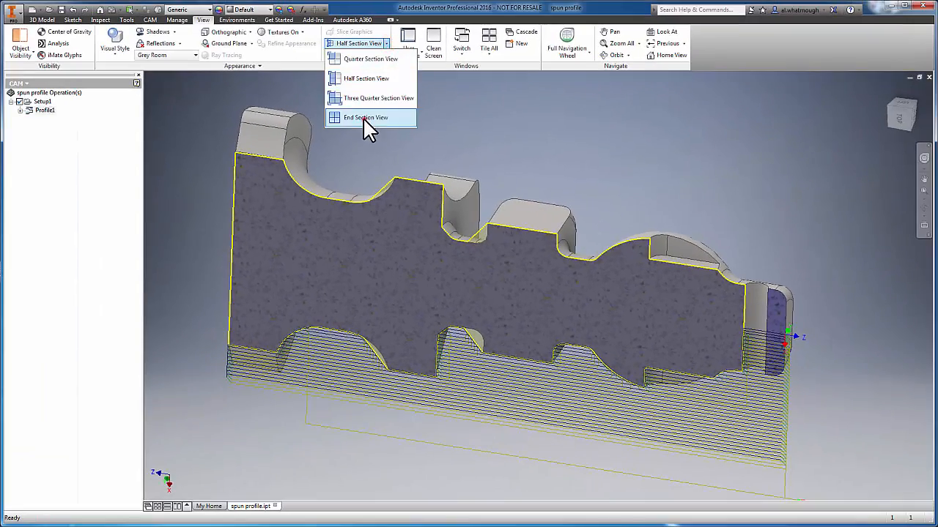
pyautogui.click(365, 117)
pyautogui.click(150, 19)
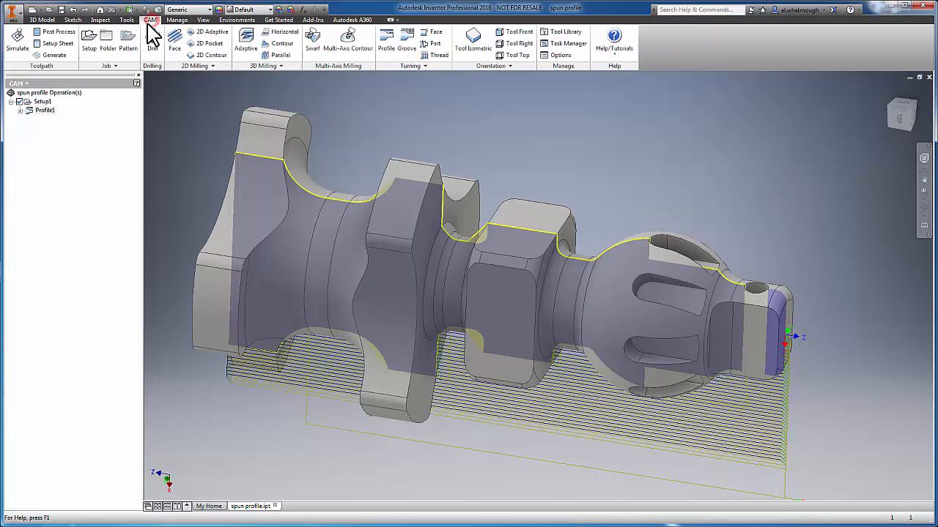
# Step: Simulate Profile1 with opaque stock, play it near the end, then close the simulation
pyautogui.click(17, 41)
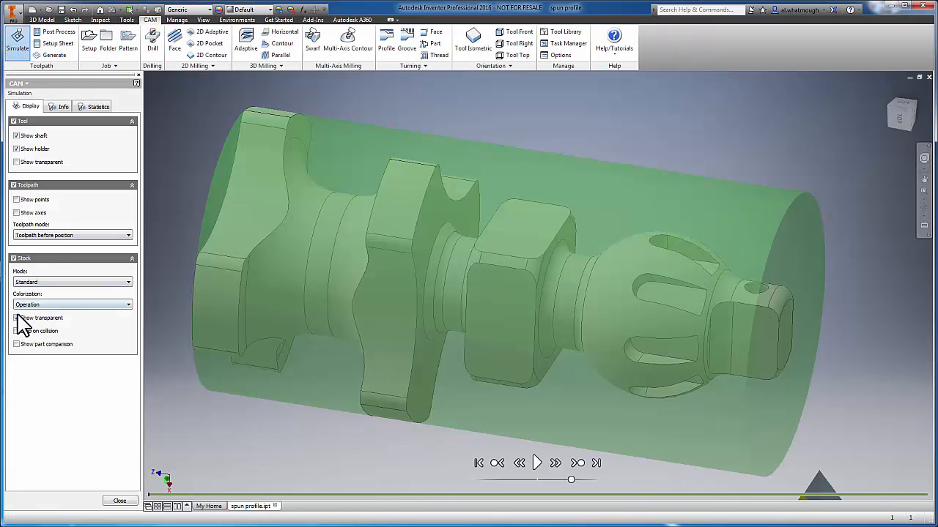
pyautogui.click(17, 318)
pyautogui.click(537, 463)
pyautogui.moveTo(577, 480); pyautogui.dragTo(602, 480)
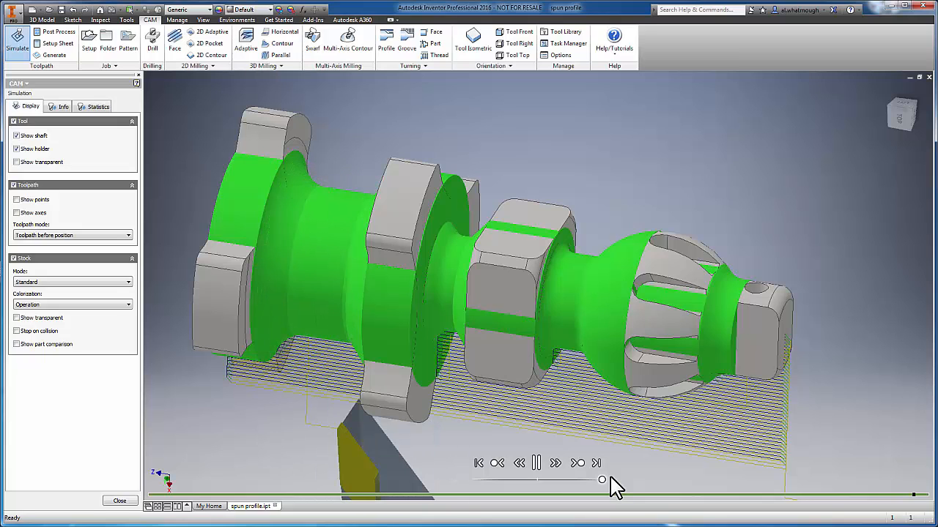
pyautogui.rightClick(635, 468)
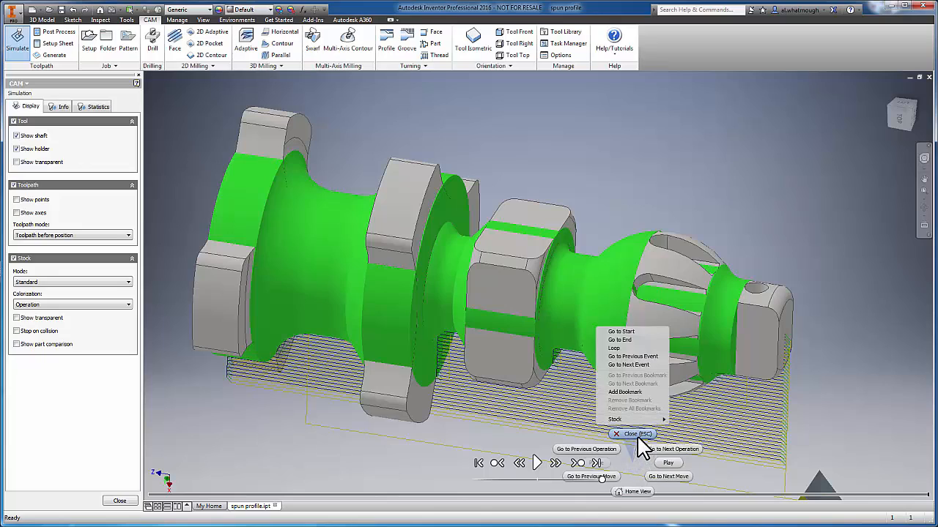
pyautogui.click(643, 442)
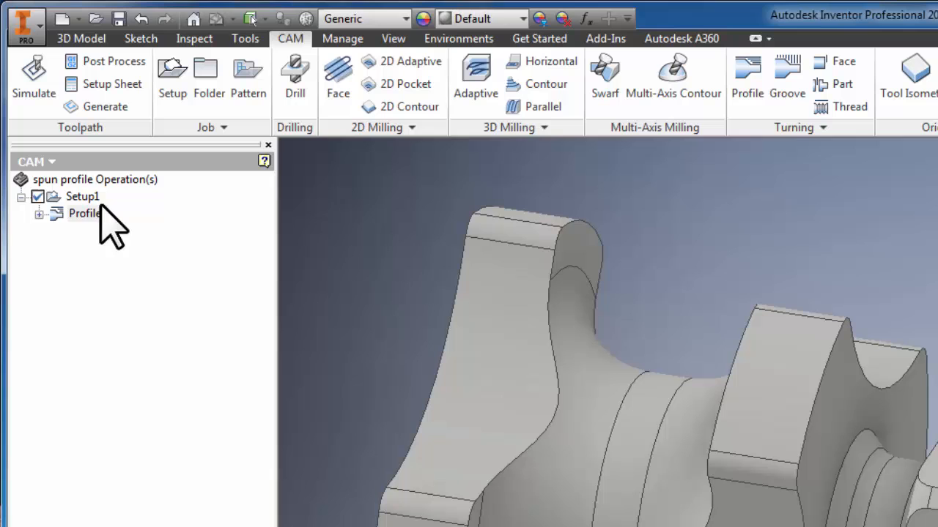
# Step: Duplicate Setup1 and enable Spun profile in the copy Setup1 (2)
pyautogui.rightClick(82, 197)
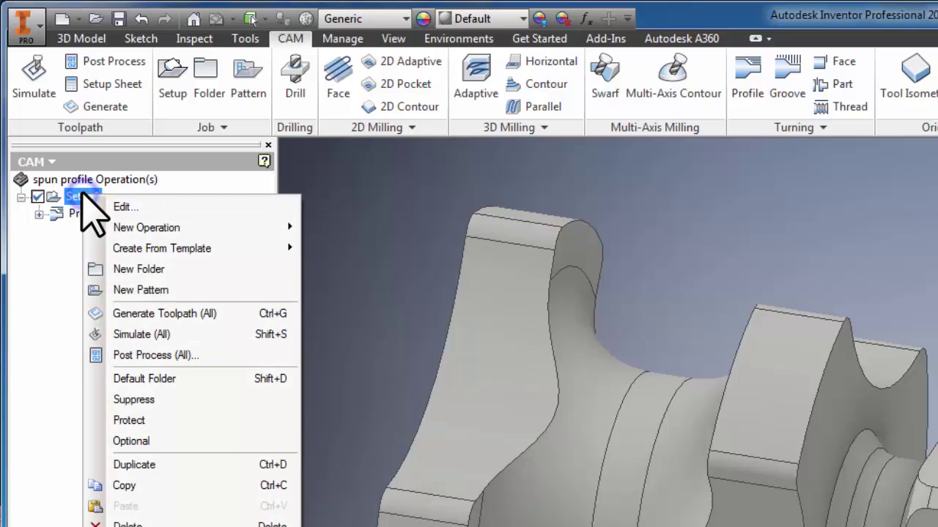
pyautogui.click(134, 464)
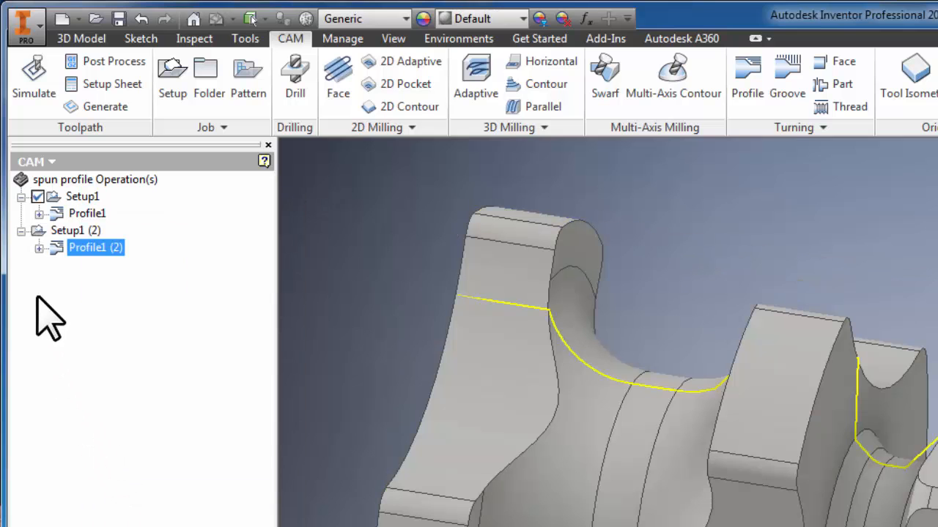
pyautogui.click(73, 230)
pyautogui.rightClick(74, 230)
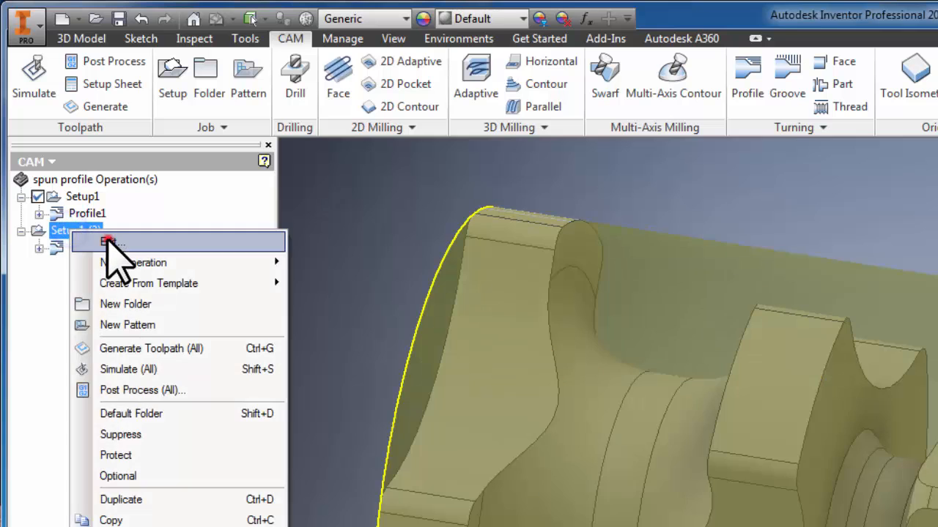
pyautogui.click(109, 242)
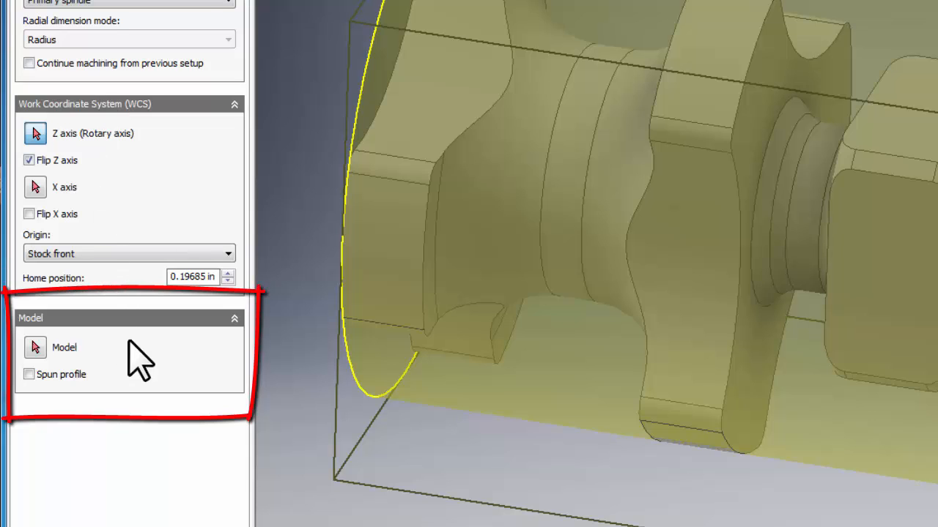
pyautogui.click(28, 374)
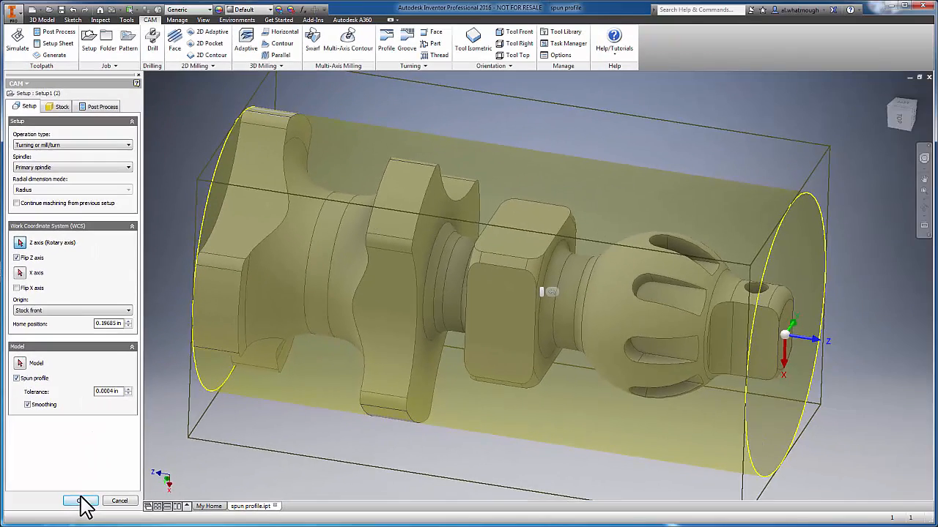
pyautogui.click(80, 501)
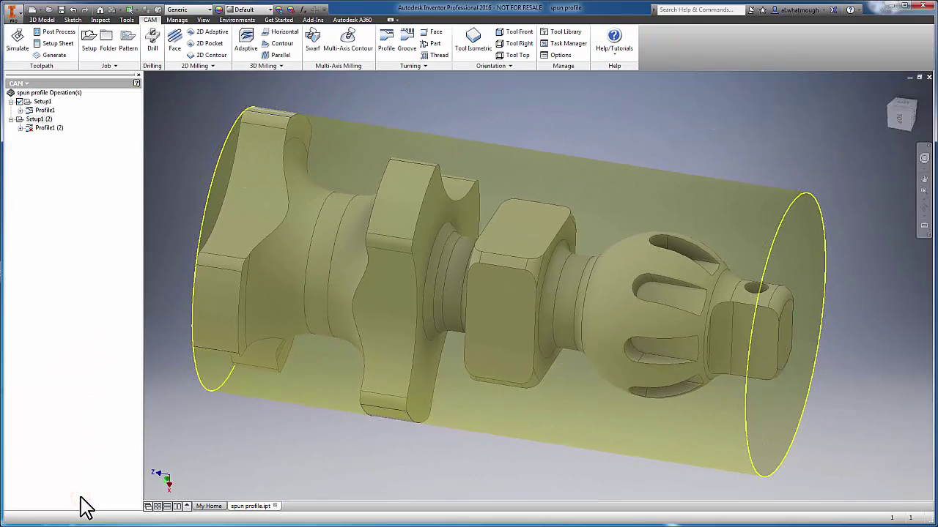
# Step: Regenerate the Profile1 (2) toolpath so it follows the spun outline
pyautogui.click(49, 128)
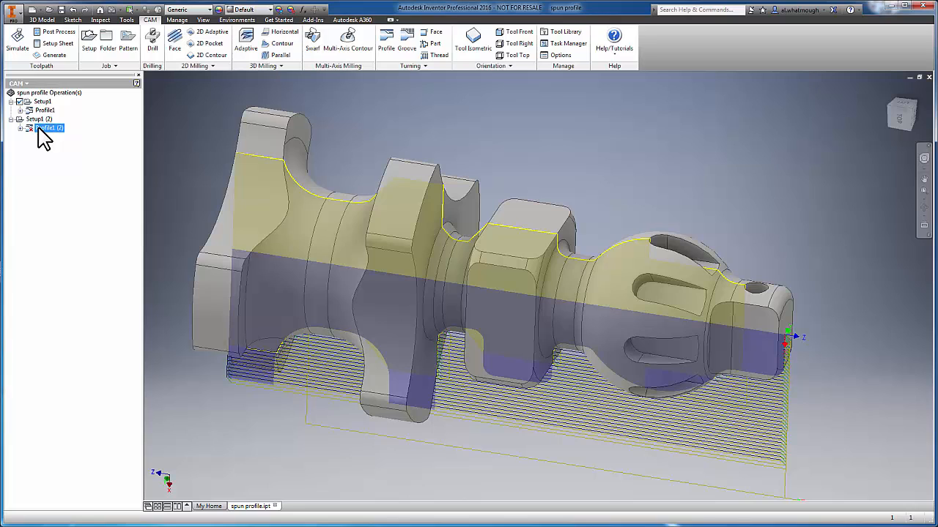
pyautogui.click(53, 56)
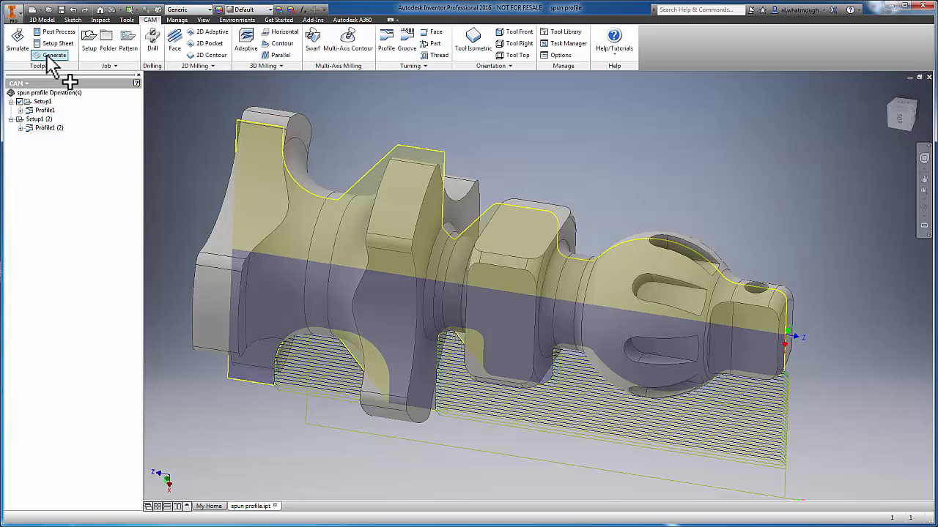
# Step: Play the Profile1 (2) simulation at higher speed with the stock shown transparent
pyautogui.click(18, 41)
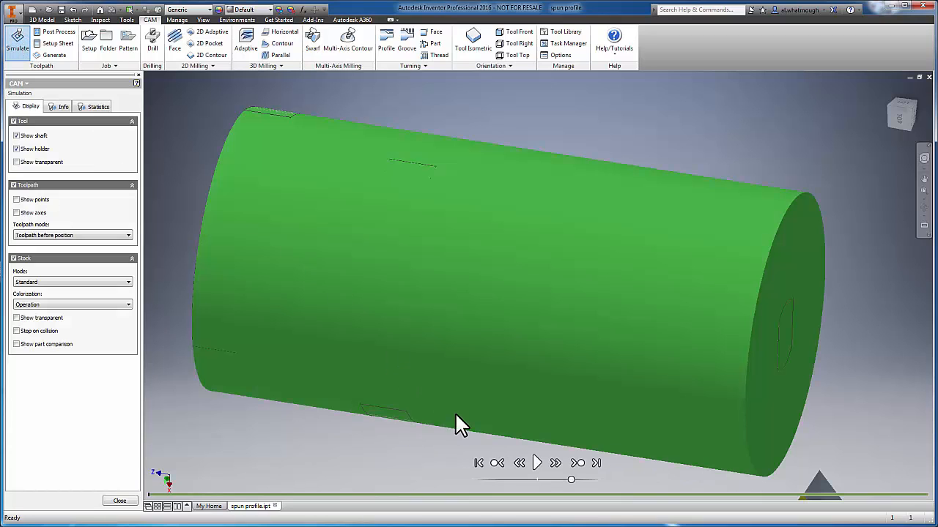
pyautogui.click(537, 463)
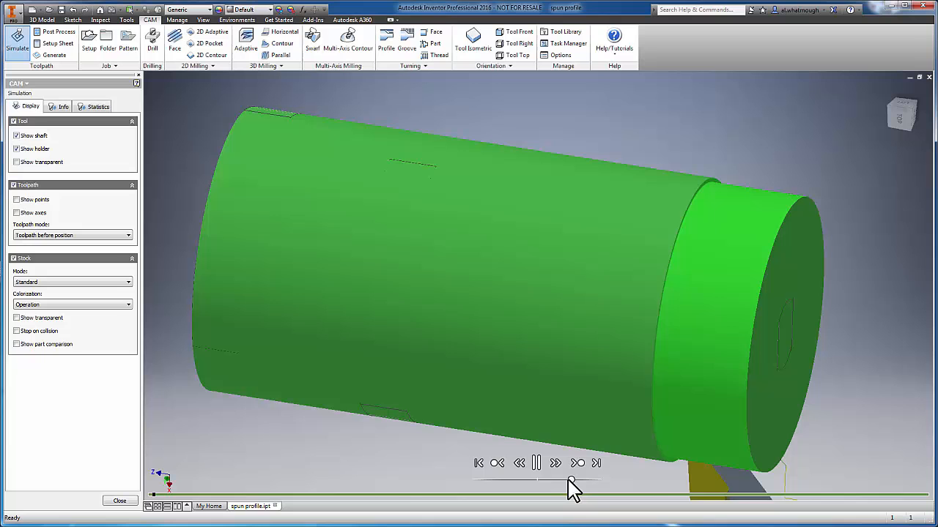
pyautogui.moveTo(571, 482); pyautogui.dragTo(598, 481)
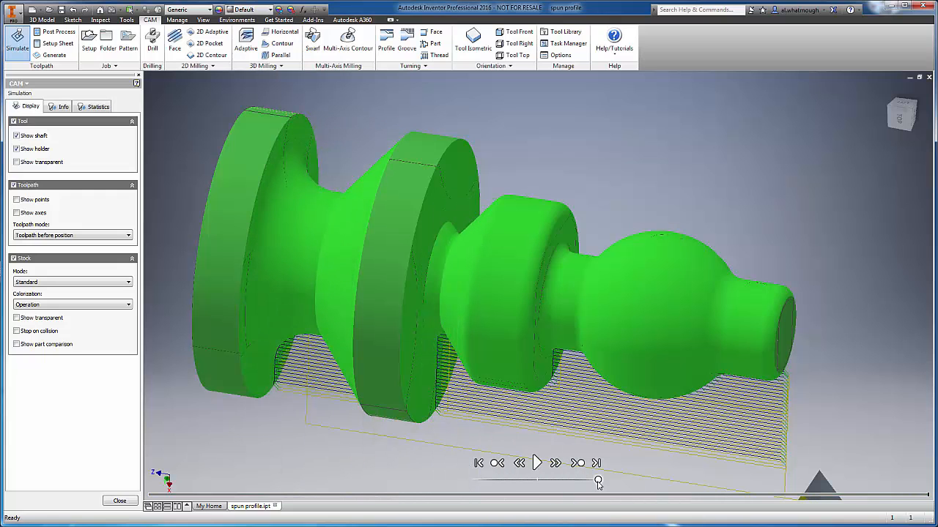
pyautogui.click(16, 318)
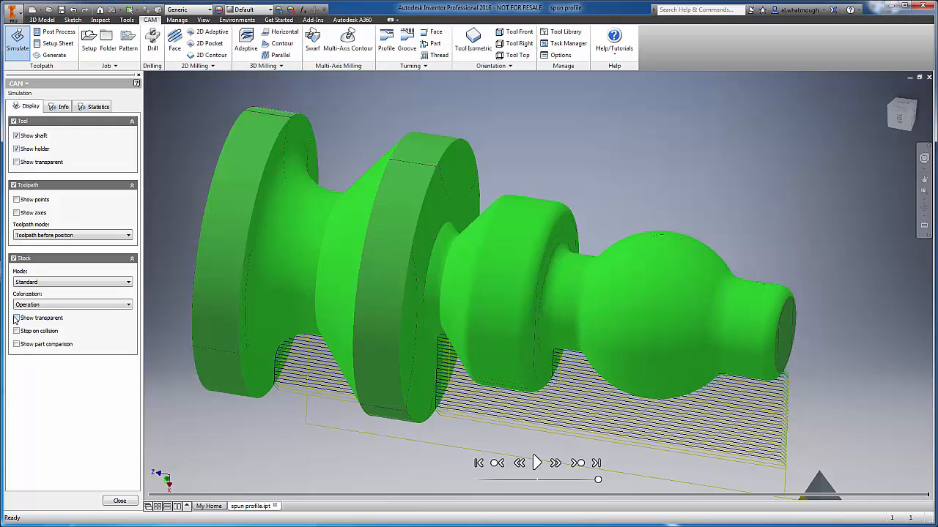